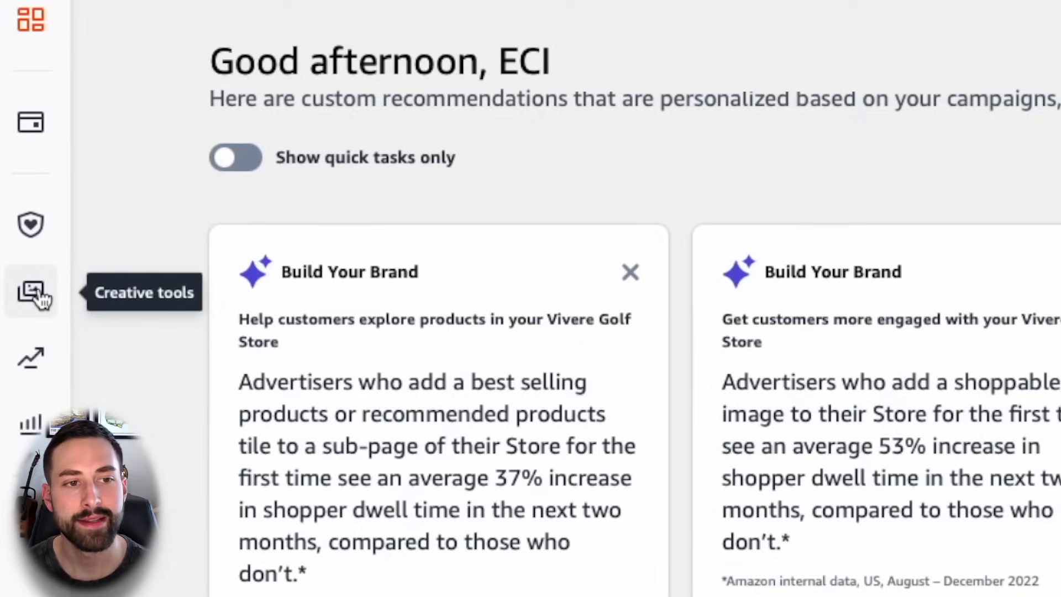
Start a new video in Video builder and name it "Vivere - 16:9 (A/B Testing)"
{"action": "left_click", "coordinate": [34, 293]}
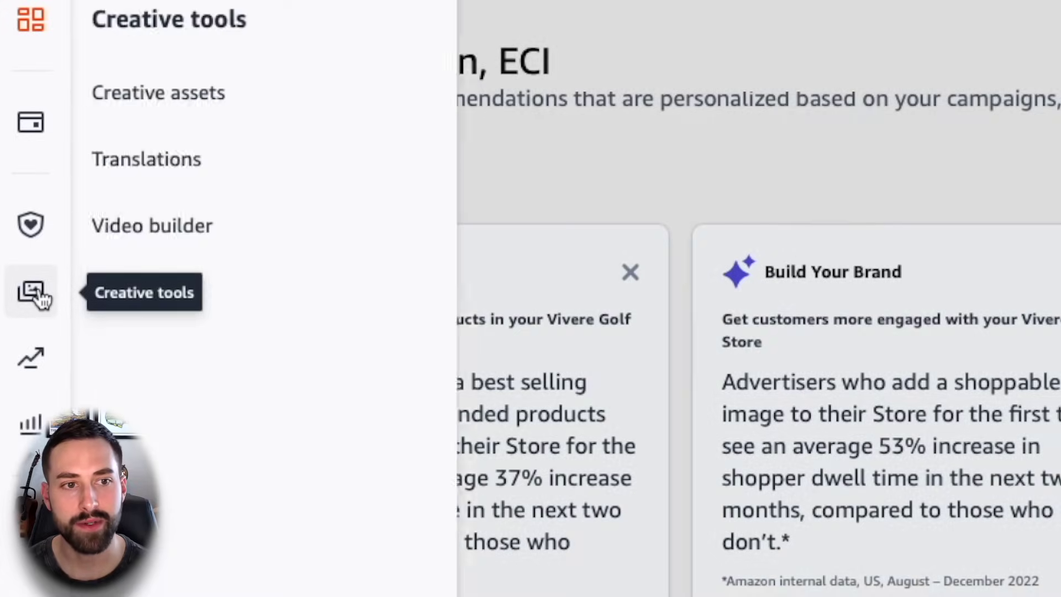
{"action": "left_click", "coordinate": [221, 238]}
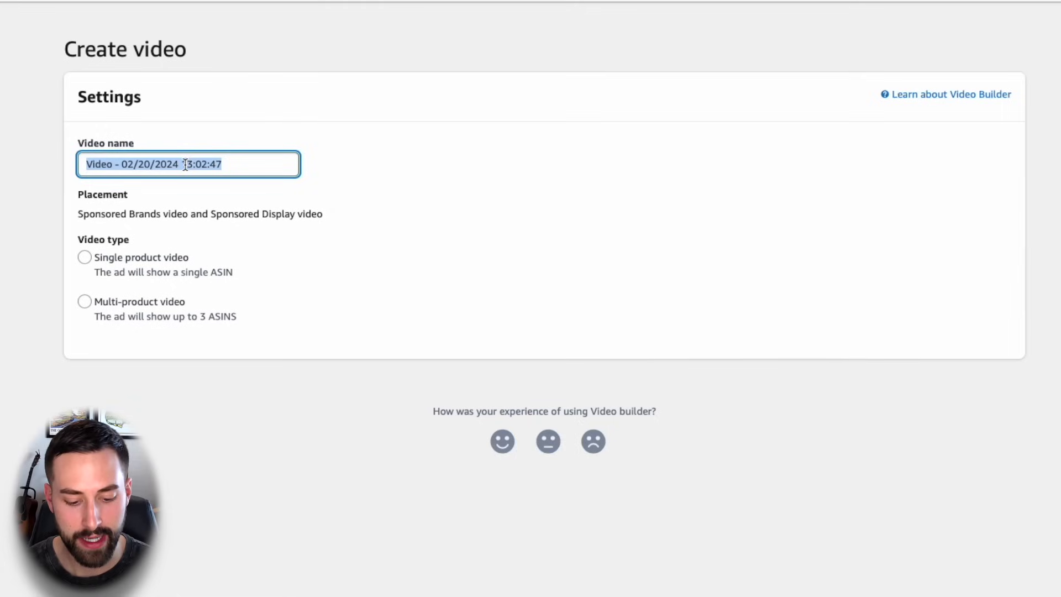
{"action": "type", "text": "Vivere"}
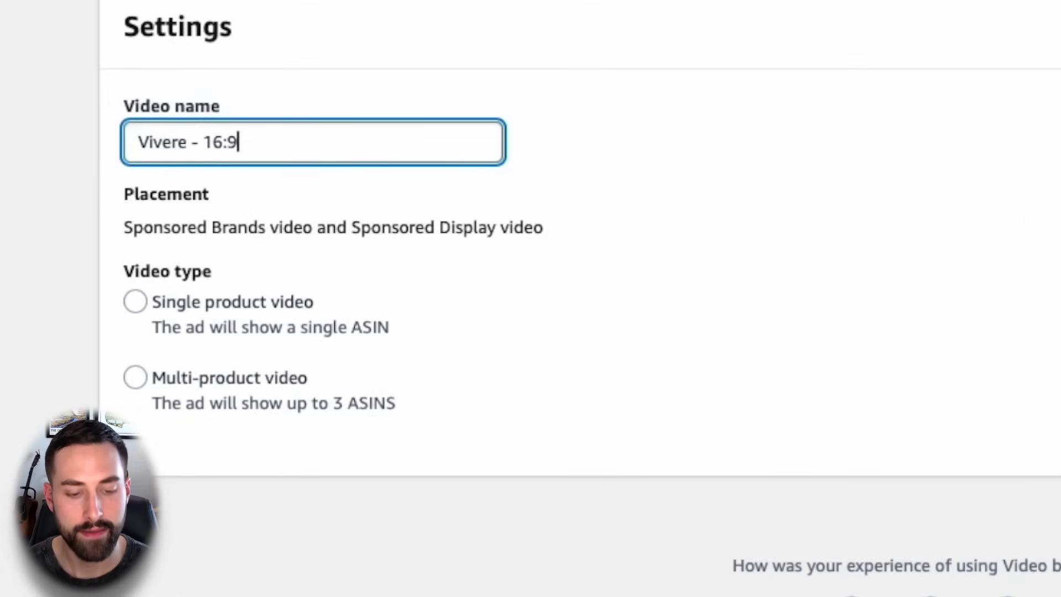
{"action": "type", "text": "- 16:9 (AB T"}
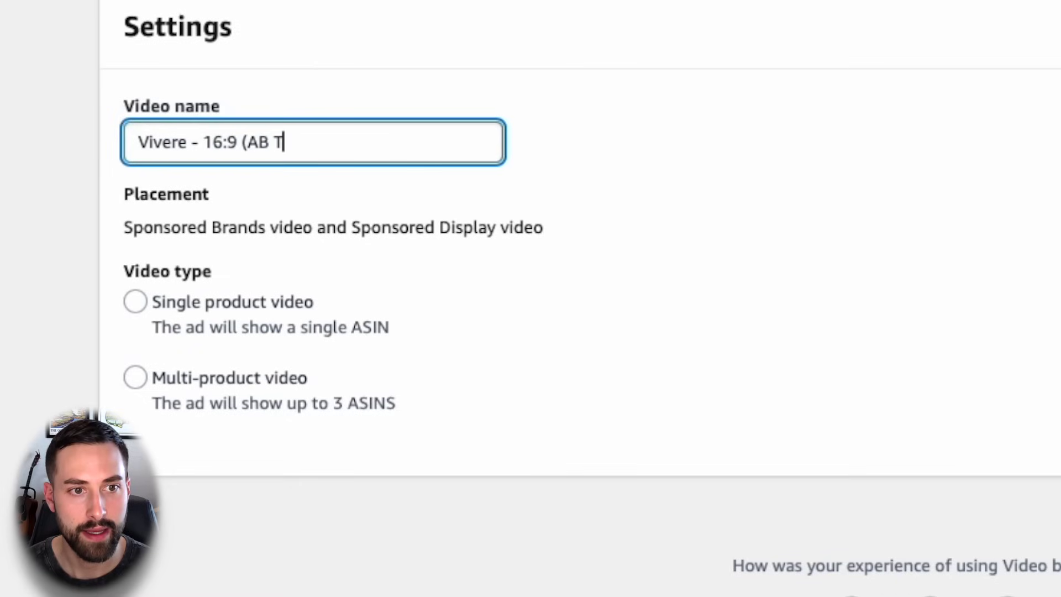
{"action": "type", "text": "esting)"}
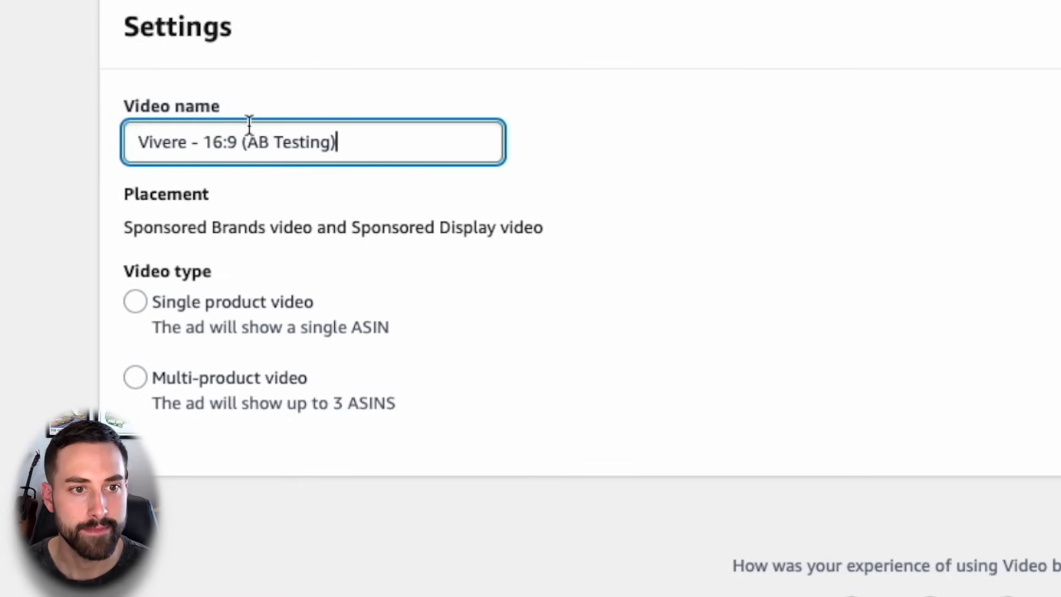
{"action": "left_click", "coordinate": [257, 142]}
{"action": "type", "text": "/"}
{"action": "left_click", "coordinate": [220, 249]}
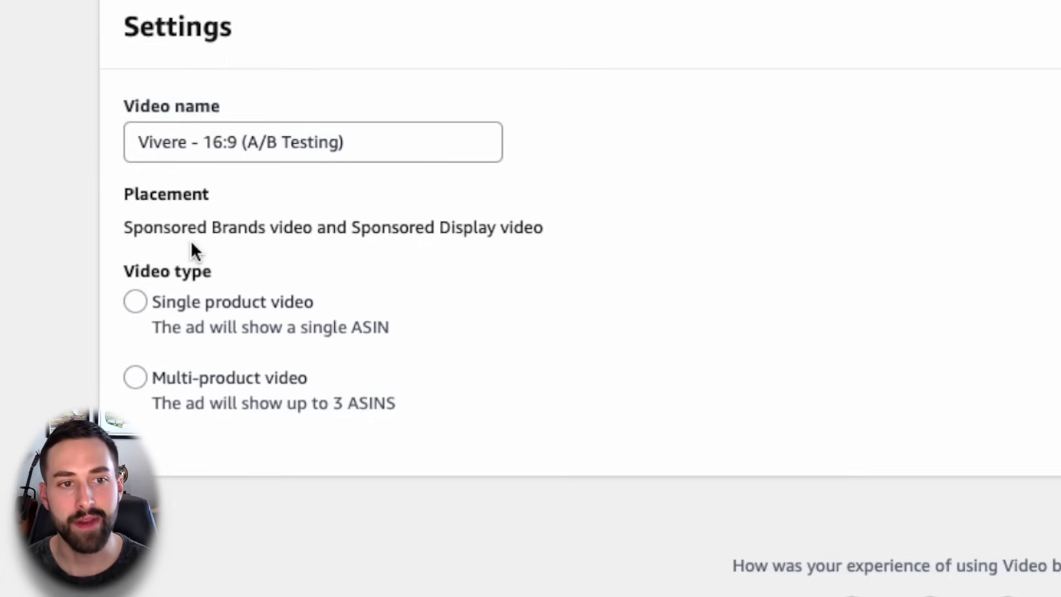
Set the video type to single product and add the Three Putt Funny Golf Towel as its product
{"action": "left_click", "coordinate": [215, 316]}
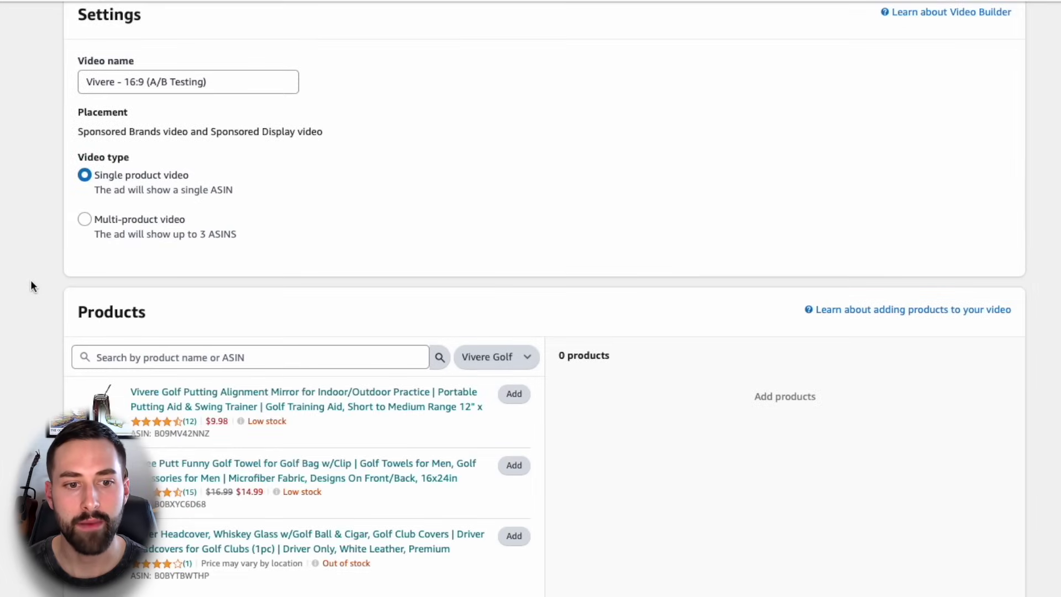
{"action": "scroll", "coordinate": [34, 285], "scroll_direction": "down", "scroll_amount": 3}
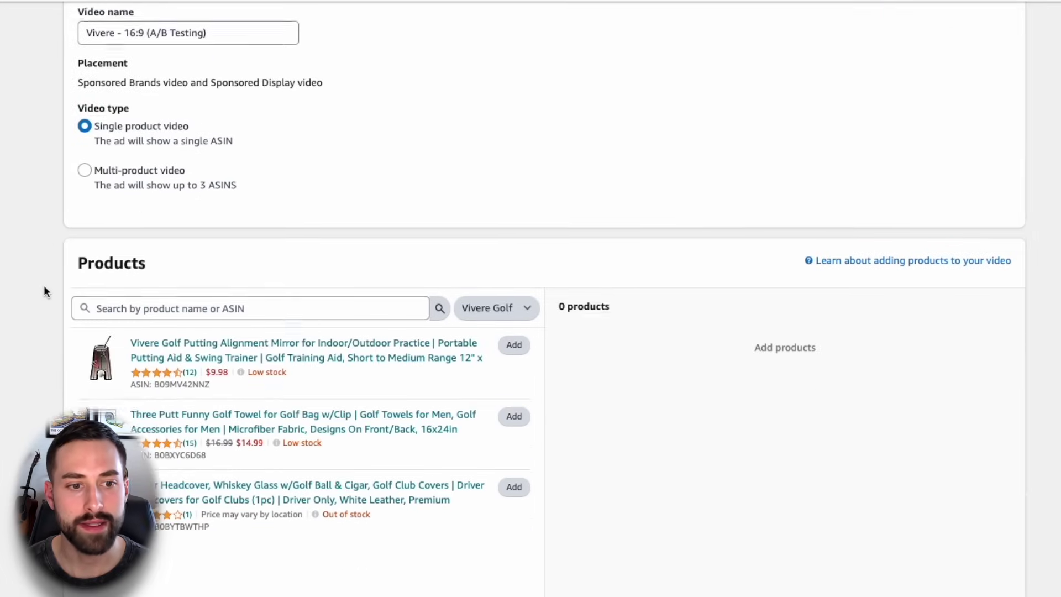
{"action": "left_click", "coordinate": [513, 276]}
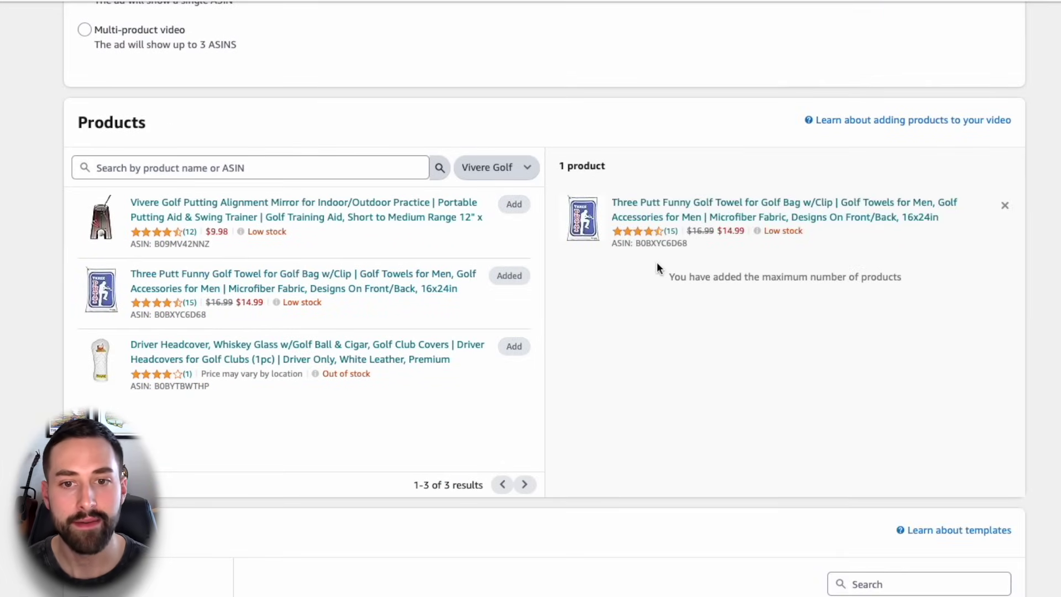
Filter the video templates by the Horizontal - 16:9 format and the Sports & Outdoors category
{"action": "scroll", "coordinate": [656, 262], "scroll_direction": "down", "scroll_amount": 3}
{"action": "scroll", "coordinate": [52, 287], "scroll_direction": "down", "scroll_amount": 5}
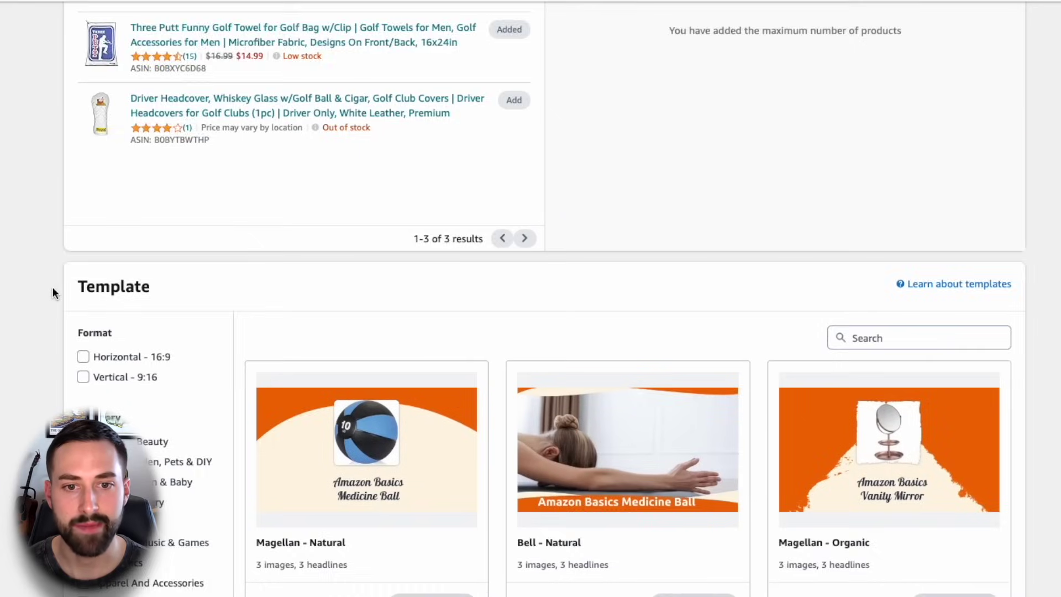
{"action": "scroll", "coordinate": [52, 286], "scroll_direction": "up", "scroll_amount": 1}
{"action": "scroll", "coordinate": [49, 289], "scroll_direction": "down", "scroll_amount": 1}
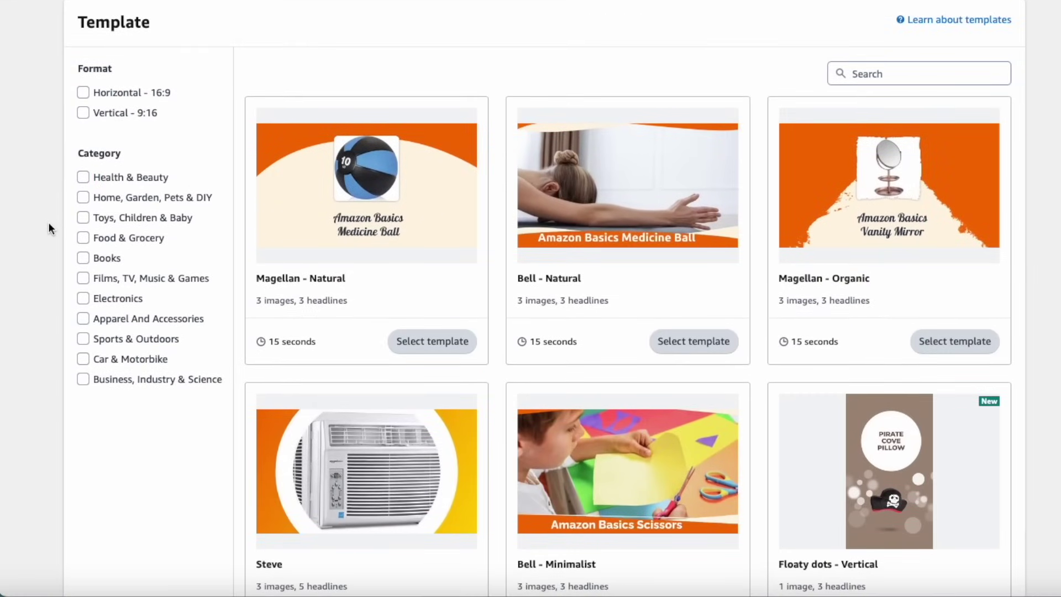
{"action": "left_click", "coordinate": [83, 92]}
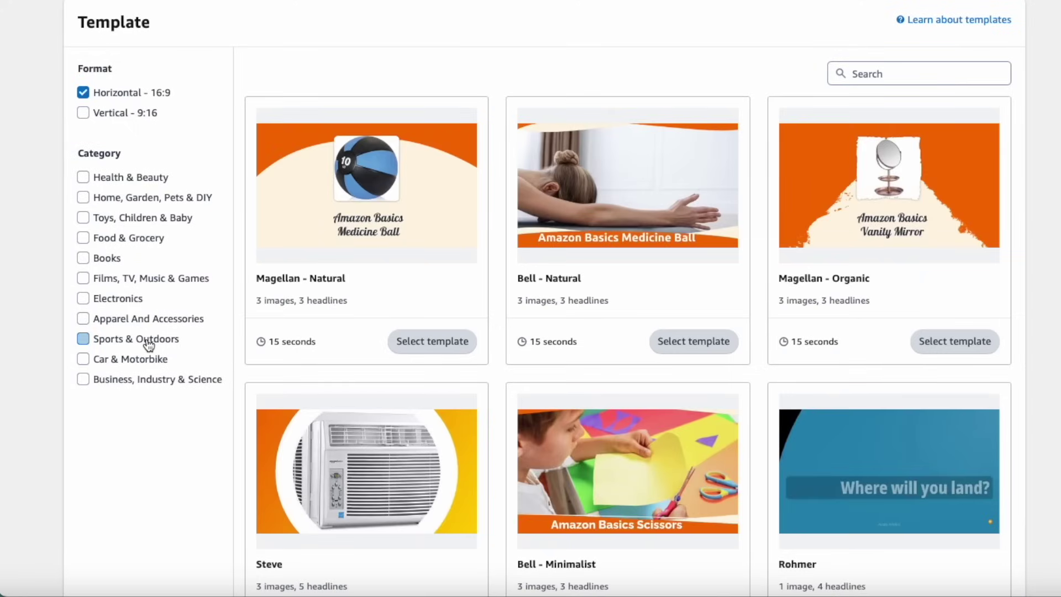
{"action": "left_click", "coordinate": [147, 342]}
Choose the Pulse template for the video from the filtered templates
{"action": "scroll", "coordinate": [119, 323], "scroll_direction": "down", "scroll_amount": 2}
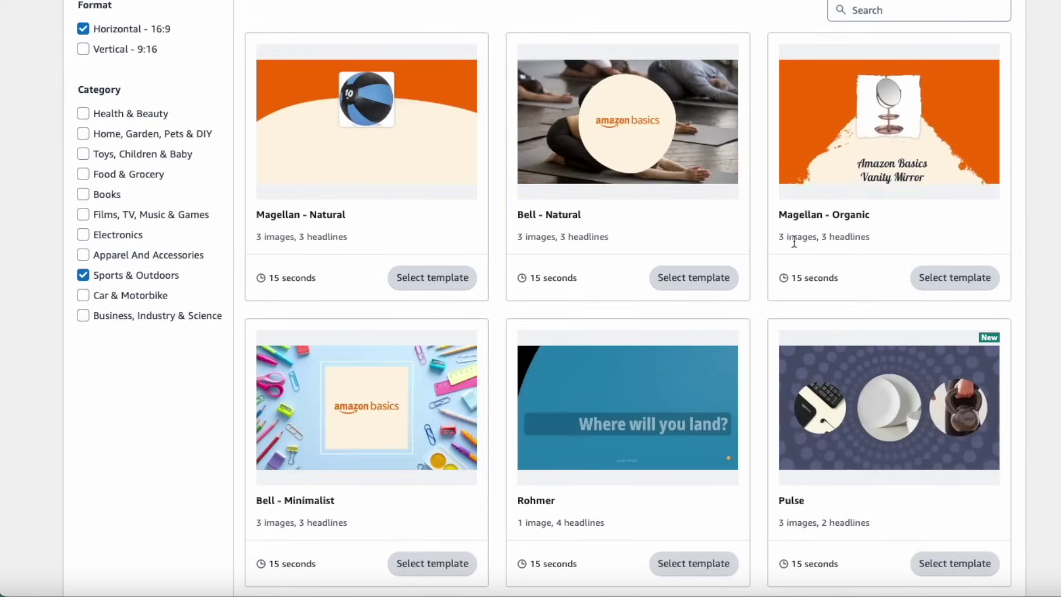
{"action": "scroll", "coordinate": [741, 264], "scroll_direction": "down", "scroll_amount": 2}
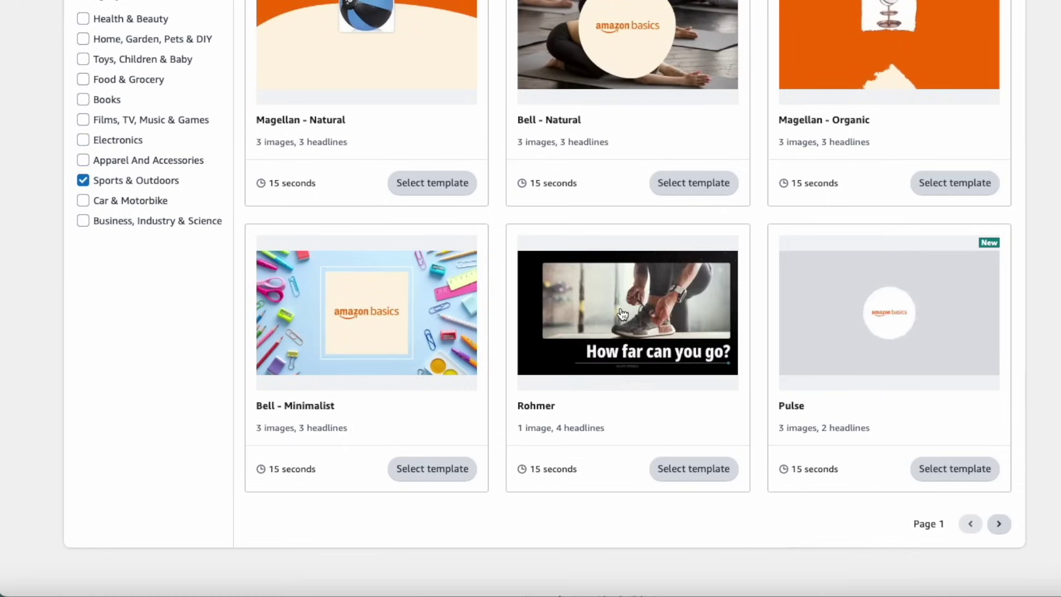
{"action": "mouse_move", "coordinate": [851, 382]}
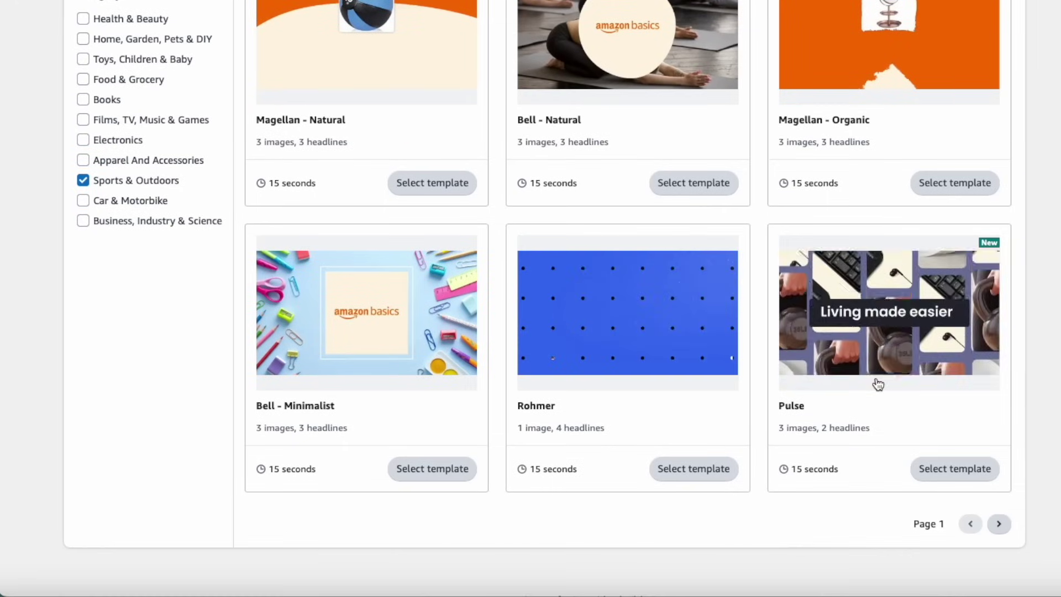
{"action": "left_click", "coordinate": [955, 468]}
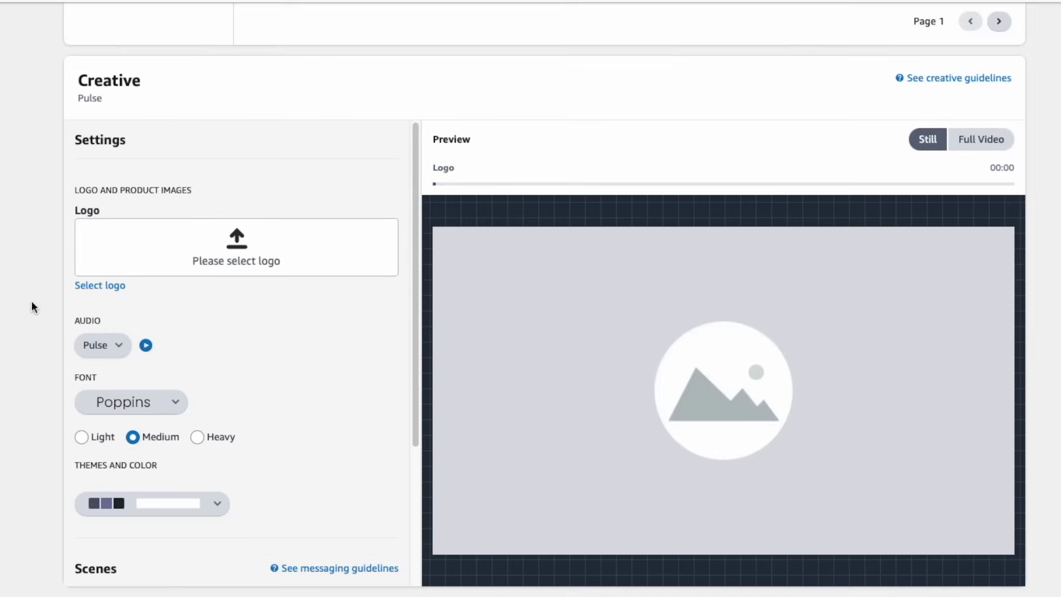
Set the video's logo to the black-on-white Vivere Golf image, A+ Content.png, from the creative assets
{"action": "left_click", "coordinate": [266, 252]}
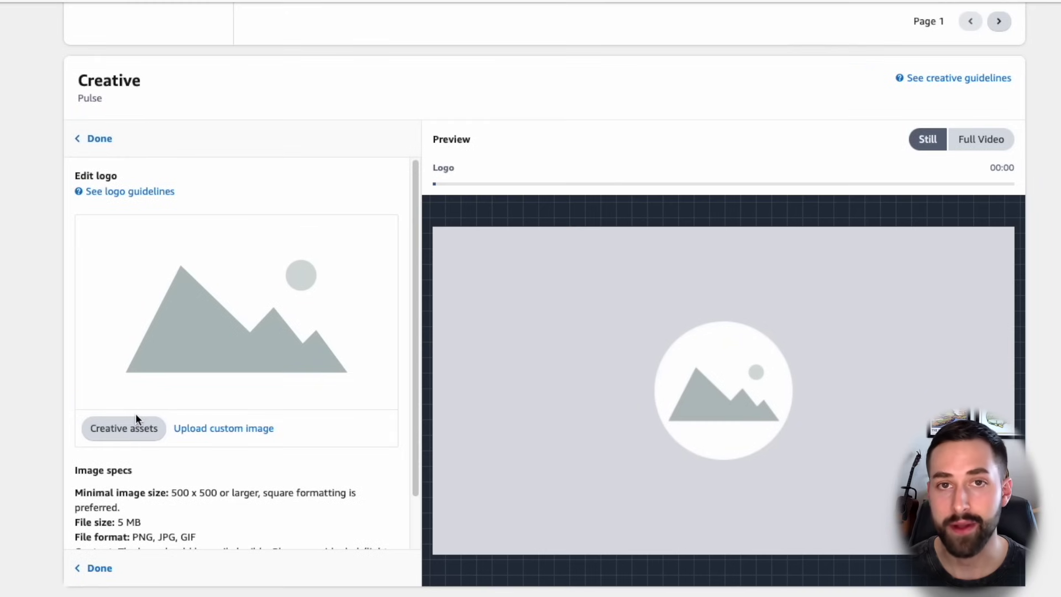
{"action": "left_click", "coordinate": [136, 421]}
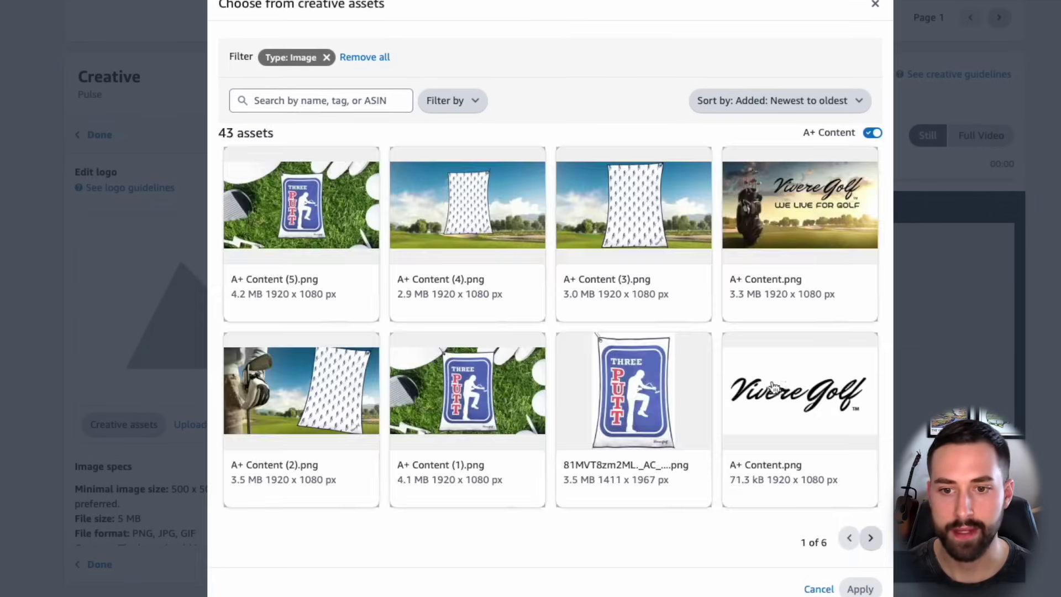
{"action": "left_click", "coordinate": [818, 401]}
{"action": "left_click", "coordinate": [860, 589]}
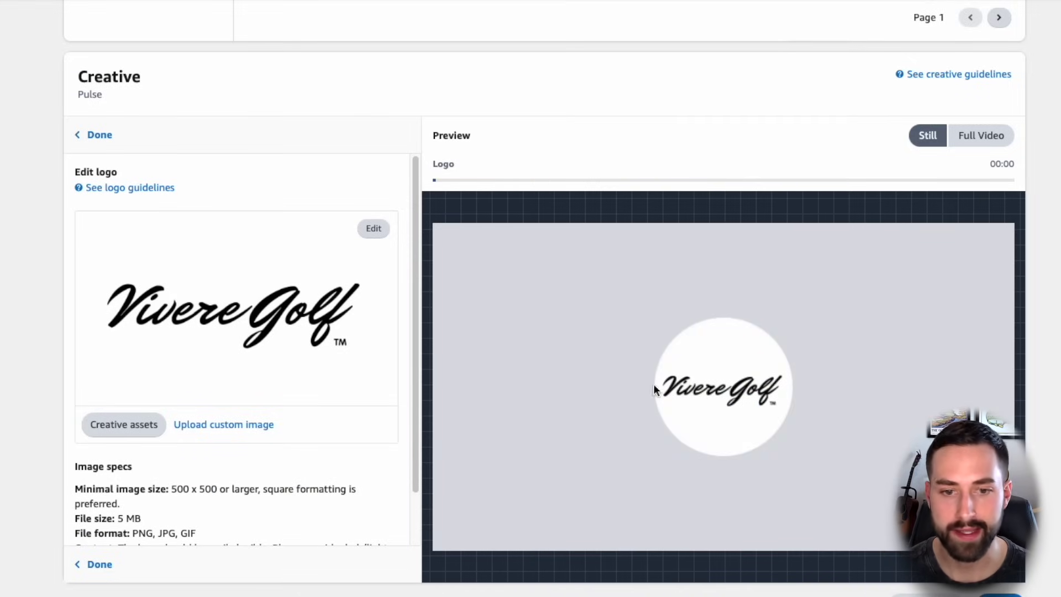
{"action": "scroll", "coordinate": [111, 173], "scroll_direction": "down", "scroll_amount": 1}
{"action": "left_click", "coordinate": [100, 135]}
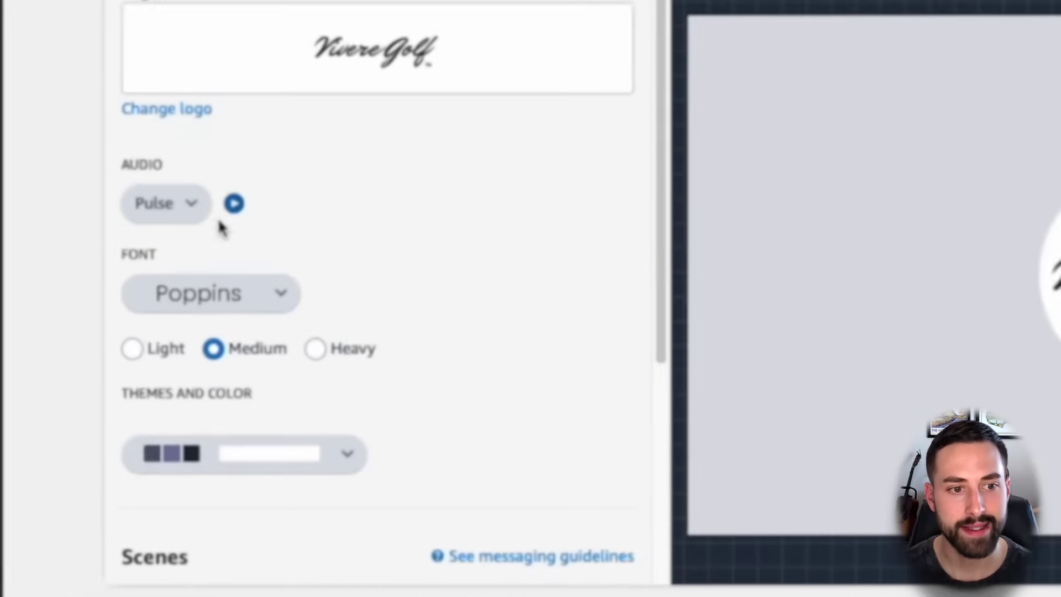
Listen to the Pulse audio track and review the other available music tracks without changing the selection
{"action": "left_click", "coordinate": [234, 203]}
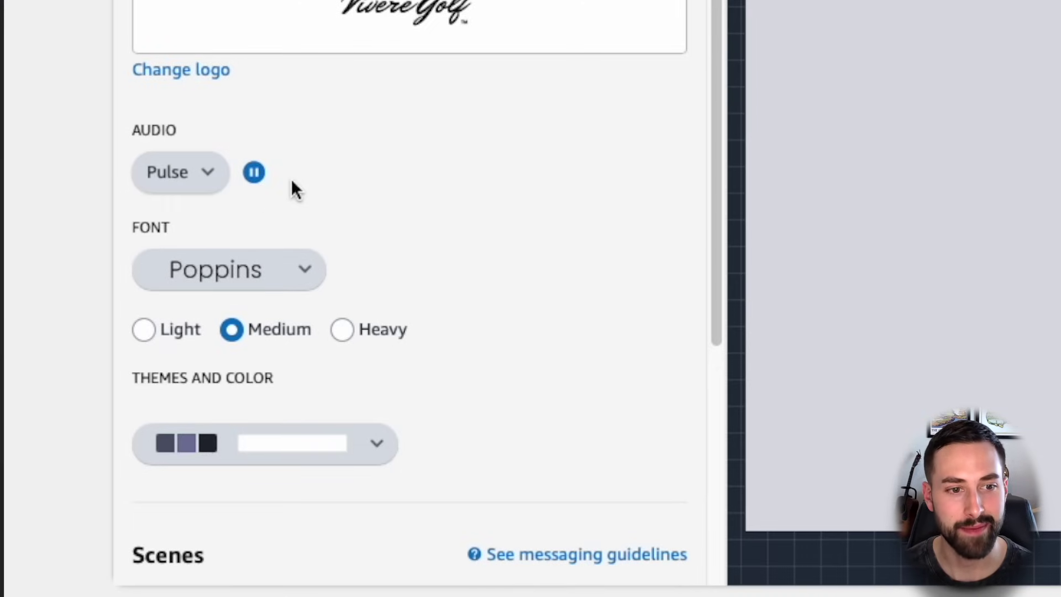
{"action": "left_click", "coordinate": [218, 180]}
{"action": "scroll", "coordinate": [273, 466], "scroll_direction": "down", "scroll_amount": 1}
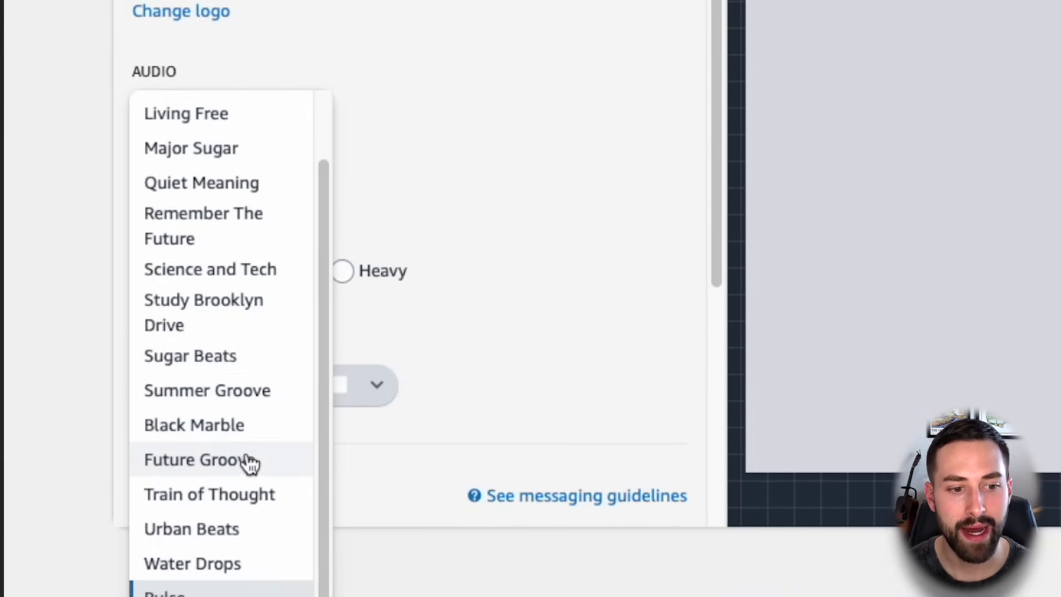
{"action": "scroll", "coordinate": [230, 391], "scroll_direction": "up", "scroll_amount": 2}
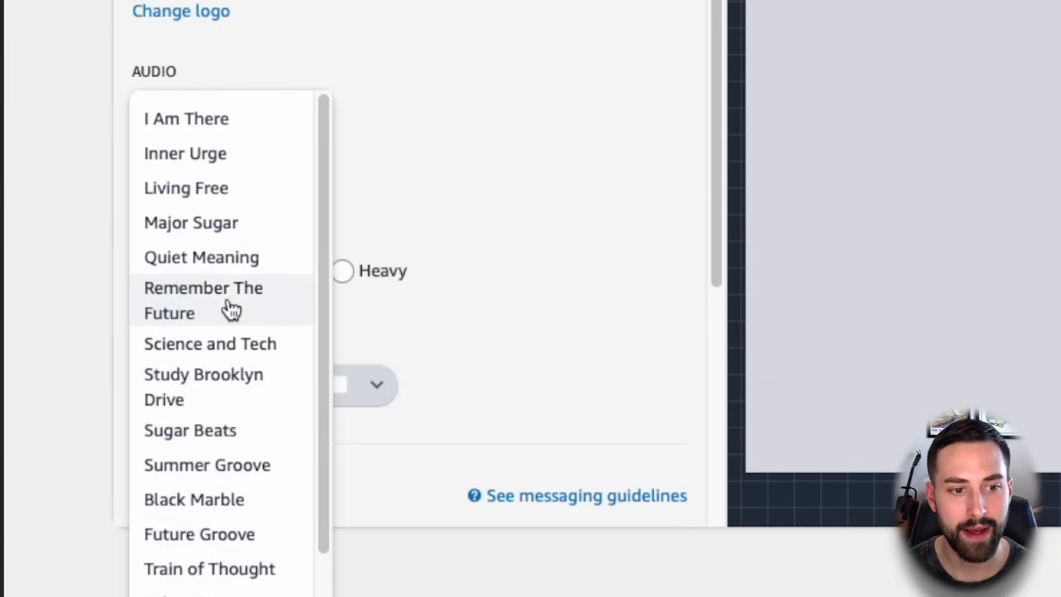
{"action": "scroll", "coordinate": [252, 274], "scroll_direction": "down", "scroll_amount": 1}
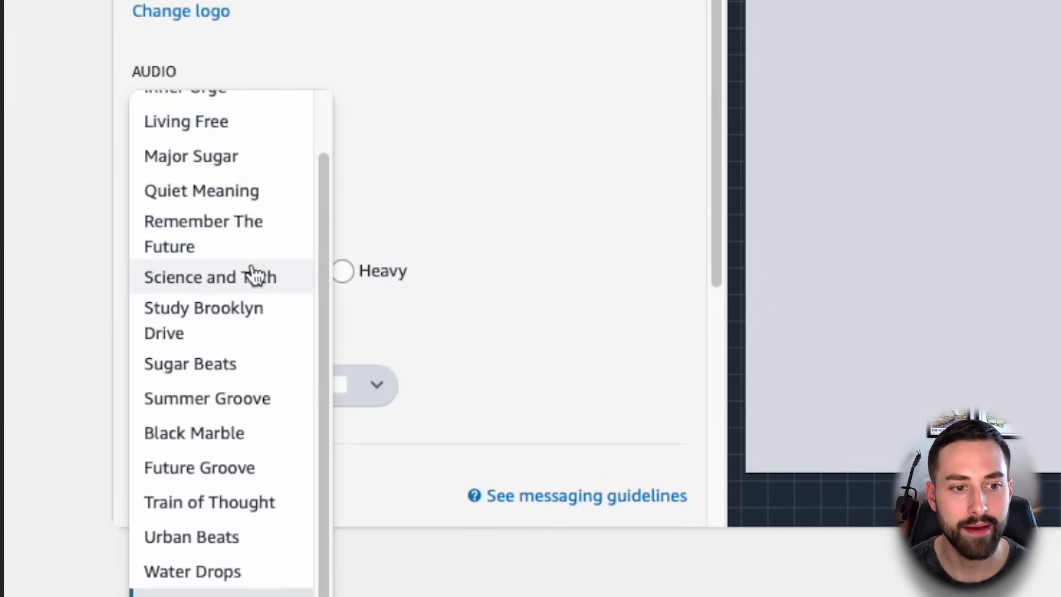
{"action": "left_click", "coordinate": [553, 128]}
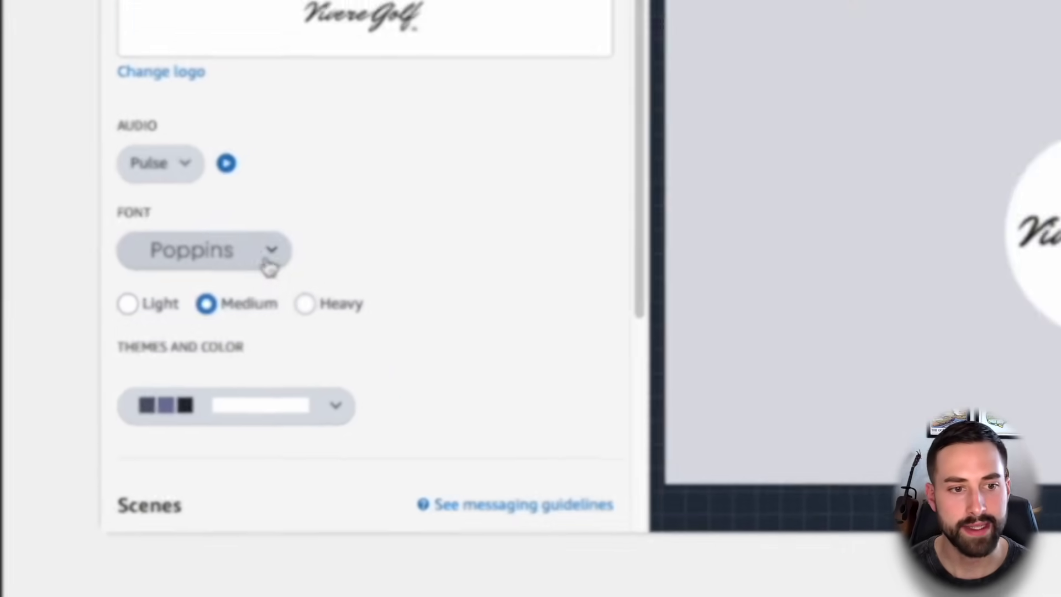
Set the video's font to Noto Sans Display and choose the first theme, with the grey, purple and black palette
{"action": "left_click", "coordinate": [298, 213]}
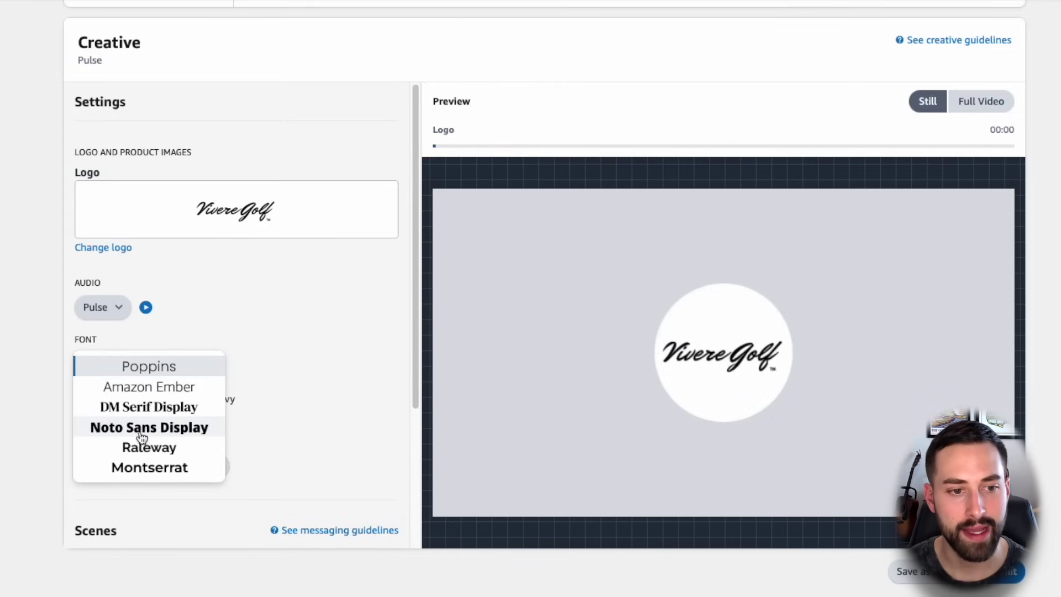
{"action": "left_click", "coordinate": [173, 431]}
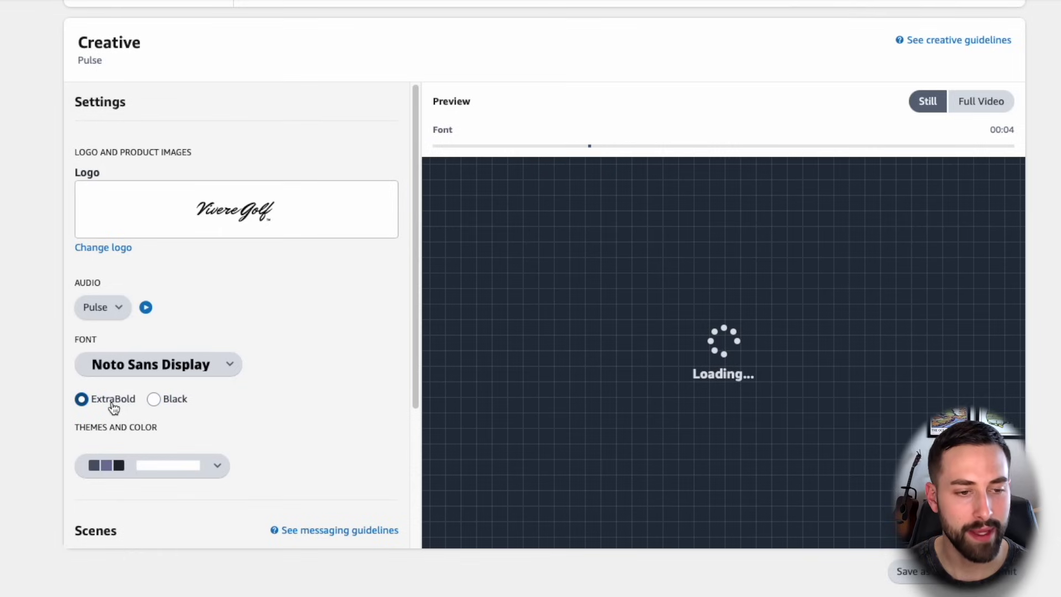
{"action": "scroll", "coordinate": [125, 406], "scroll_direction": "down", "scroll_amount": 1}
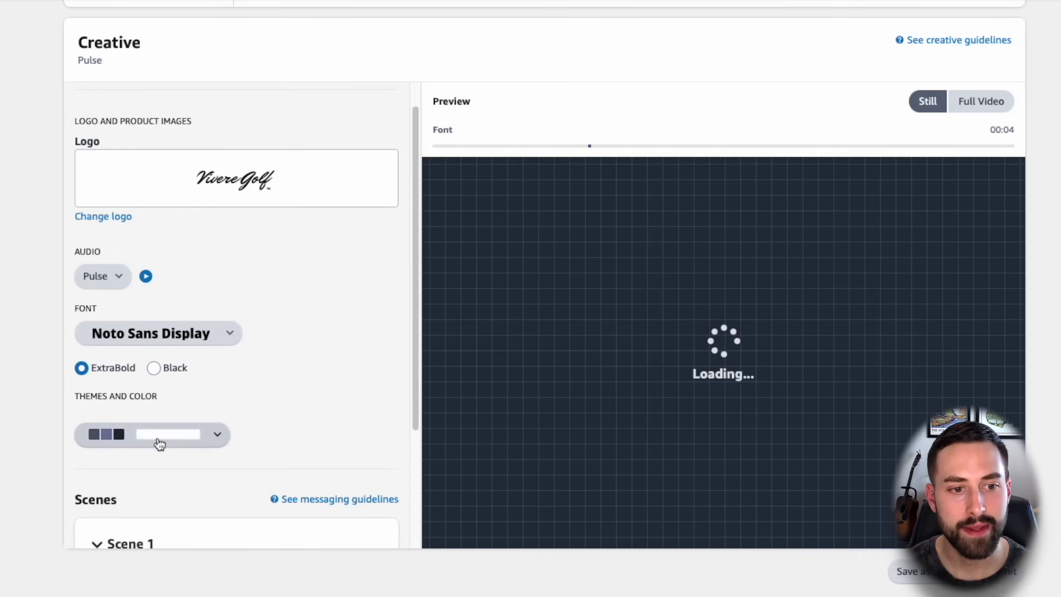
{"action": "scroll", "coordinate": [160, 431], "scroll_direction": "down", "scroll_amount": 5}
{"action": "left_click", "coordinate": [170, 269]}
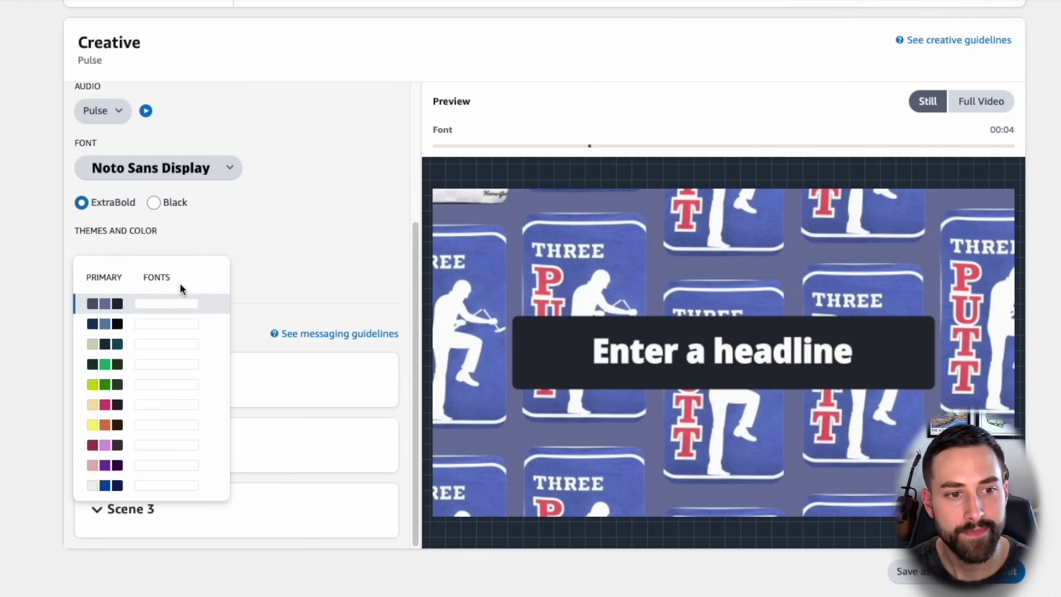
{"action": "left_click", "coordinate": [115, 310]}
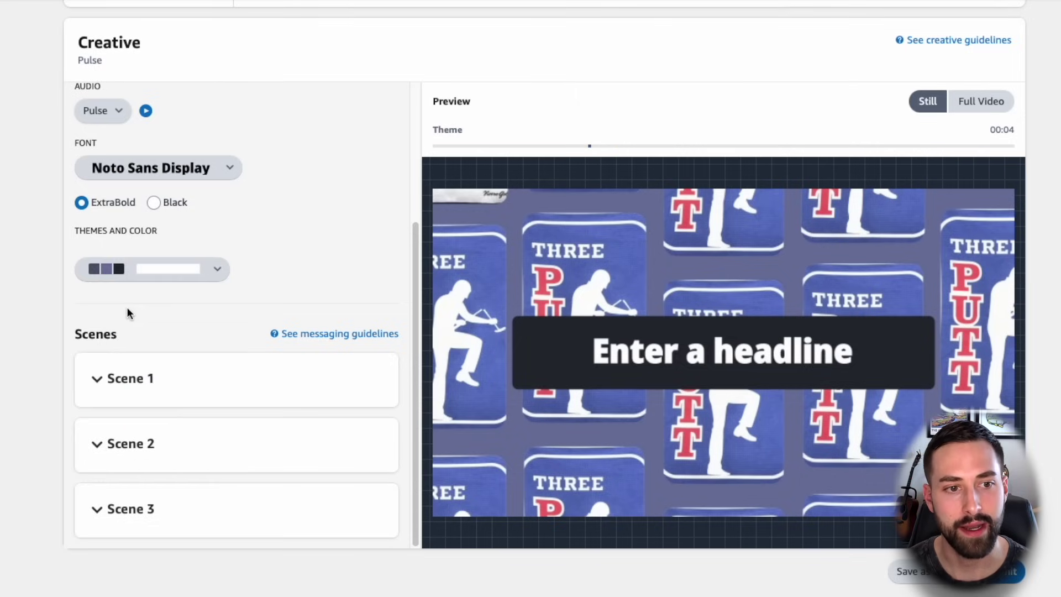
Replace Scene 1's product image with A+ Content (5).png, the Three Putt towel on grass, from the creative assets
{"action": "scroll", "coordinate": [147, 331], "scroll_direction": "down", "scroll_amount": 1}
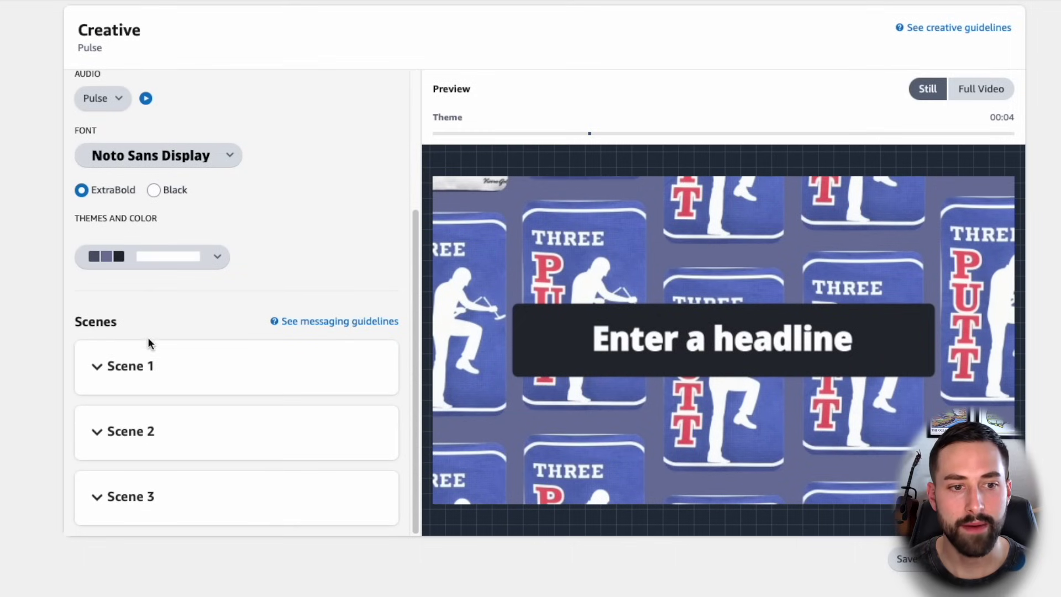
{"action": "left_click", "coordinate": [132, 367]}
{"action": "scroll", "coordinate": [105, 338], "scroll_direction": "down", "scroll_amount": 2}
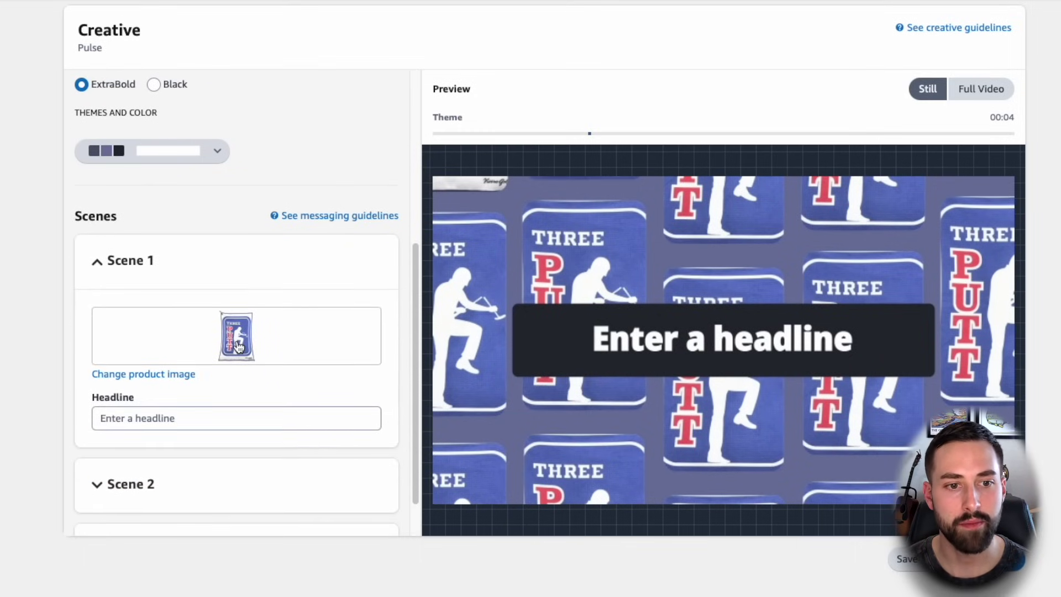
{"action": "left_click", "coordinate": [162, 375]}
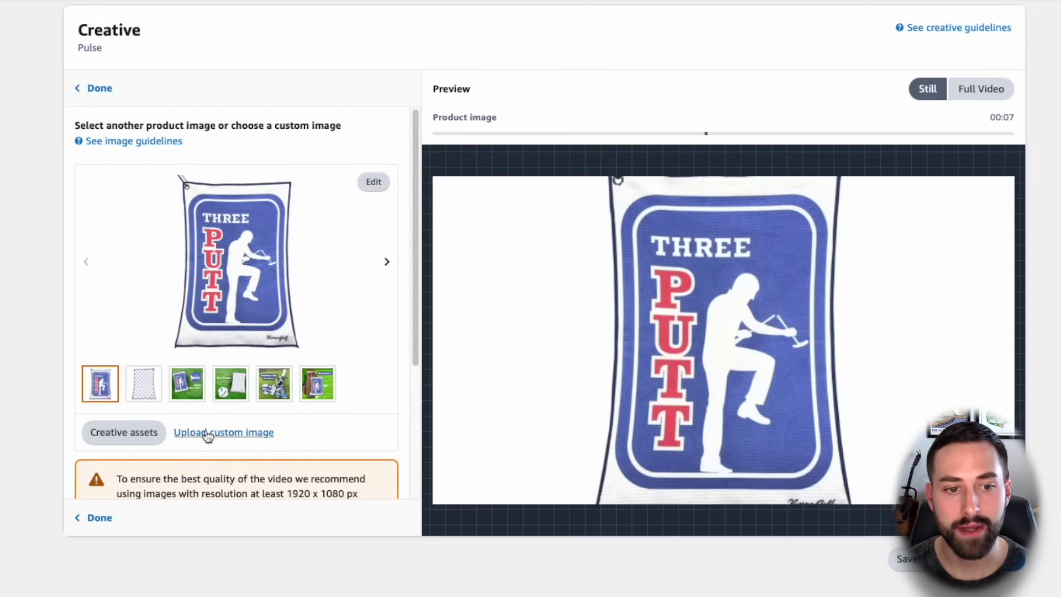
{"action": "left_click", "coordinate": [147, 437]}
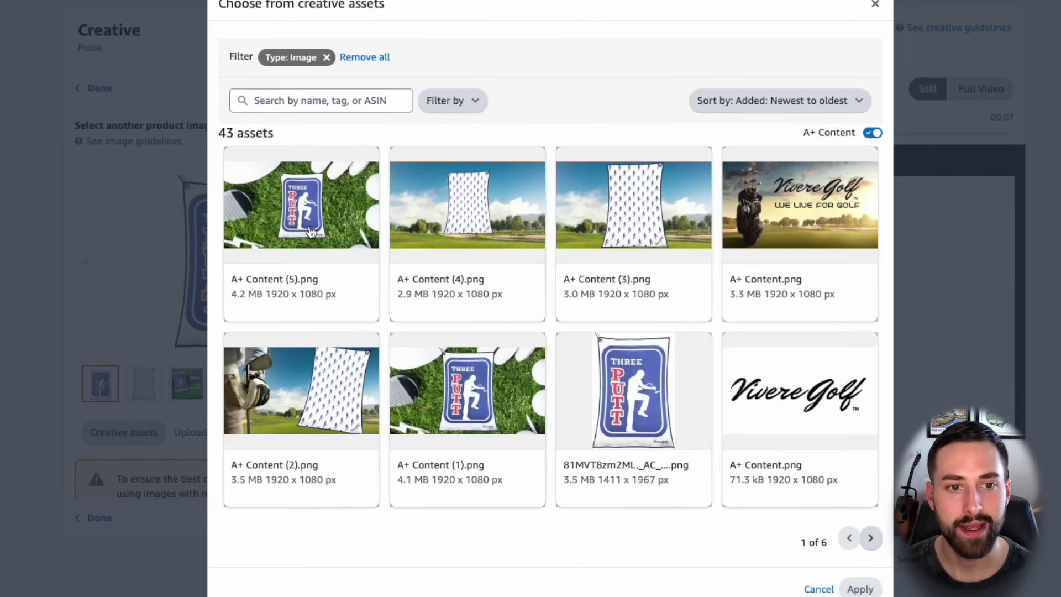
{"action": "left_click", "coordinate": [860, 589]}
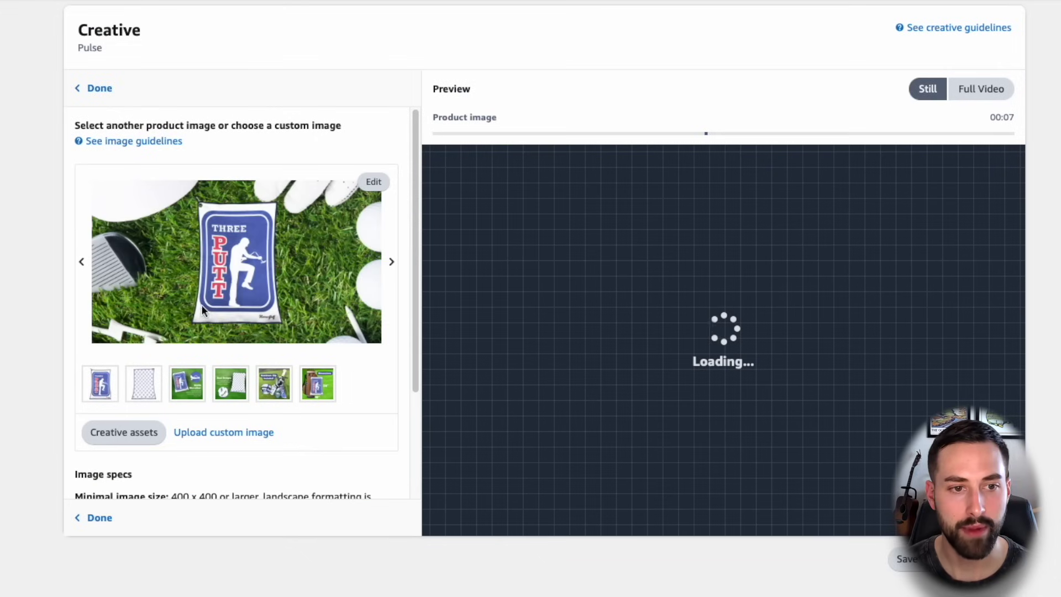
Finish the Scene 1 image selection and set that scene's headline to "3 Putt Funny Golf Towel"
{"action": "left_click", "coordinate": [100, 88]}
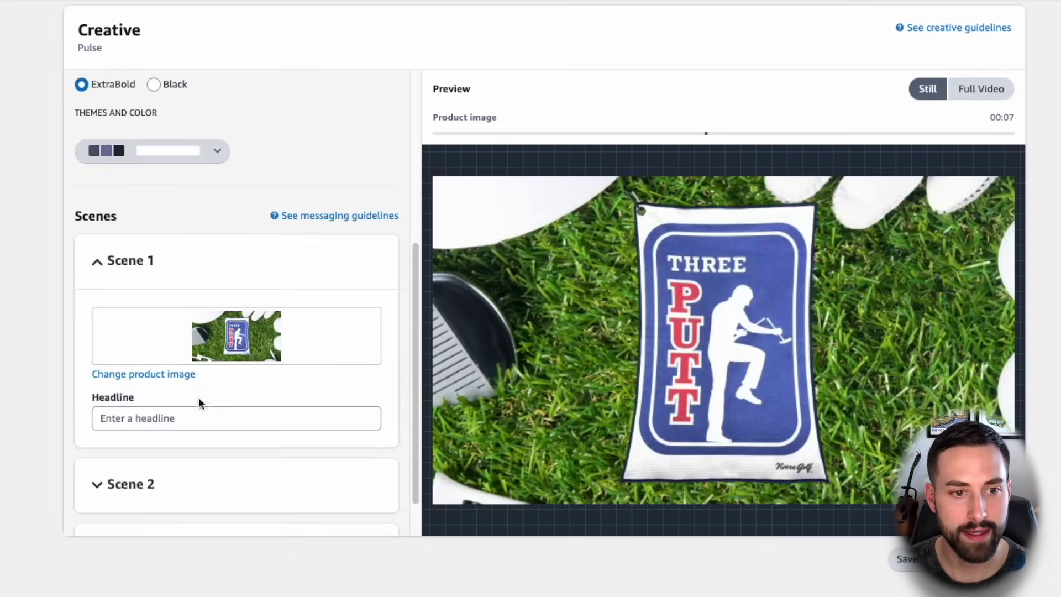
{"action": "left_click", "coordinate": [189, 419]}
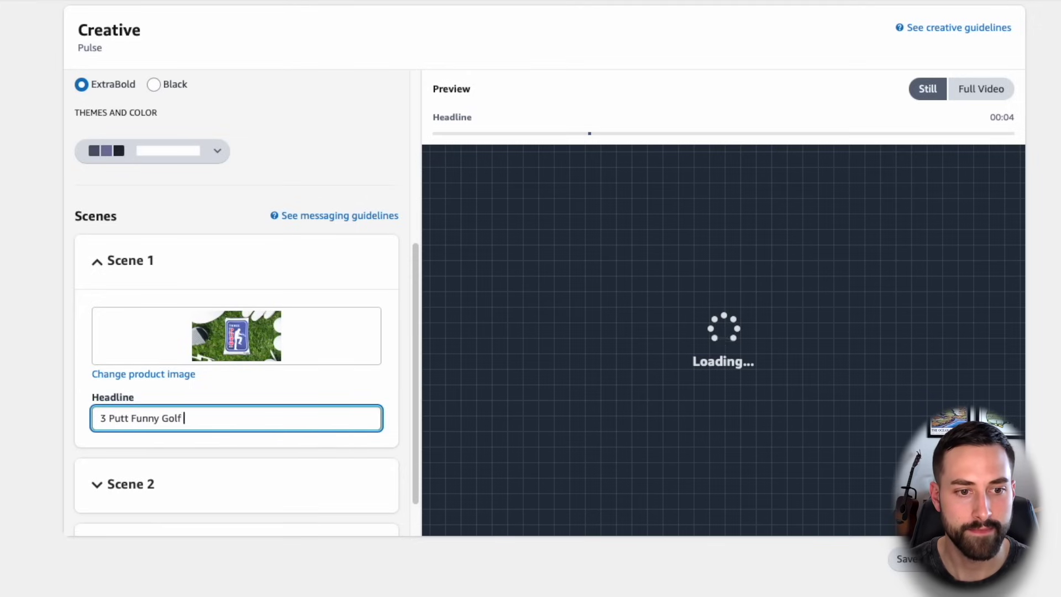
{"action": "type", "text": "3 Putt Funny Golf Towel"}
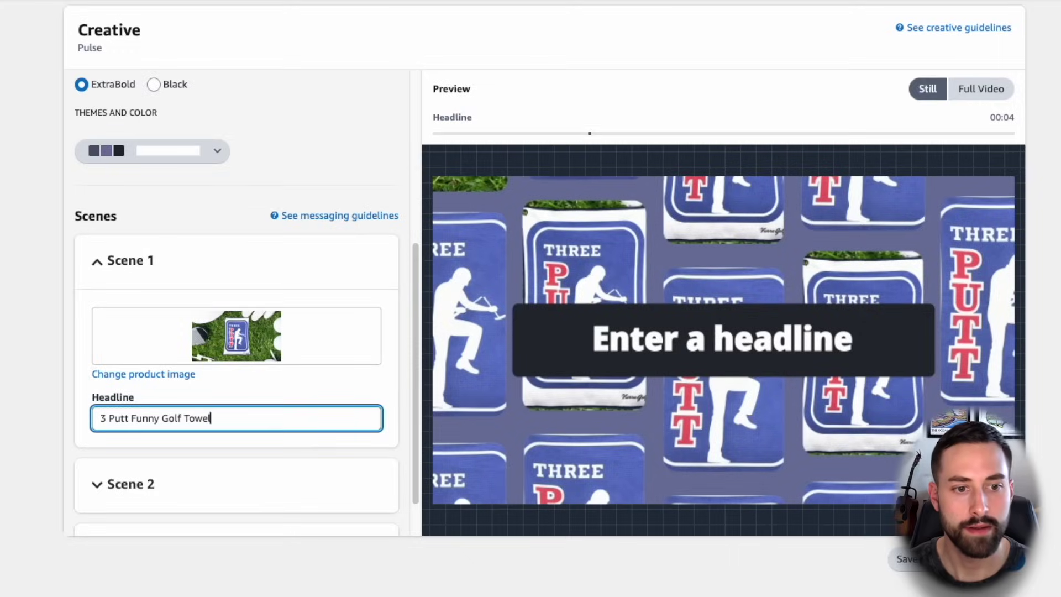
{"action": "left_click", "coordinate": [37, 413]}
Set Scene 2's product image to the patterned towel on the golf course and its headline to "Premium Nylon & Polyester"
{"action": "scroll", "coordinate": [68, 407], "scroll_direction": "down", "scroll_amount": 1}
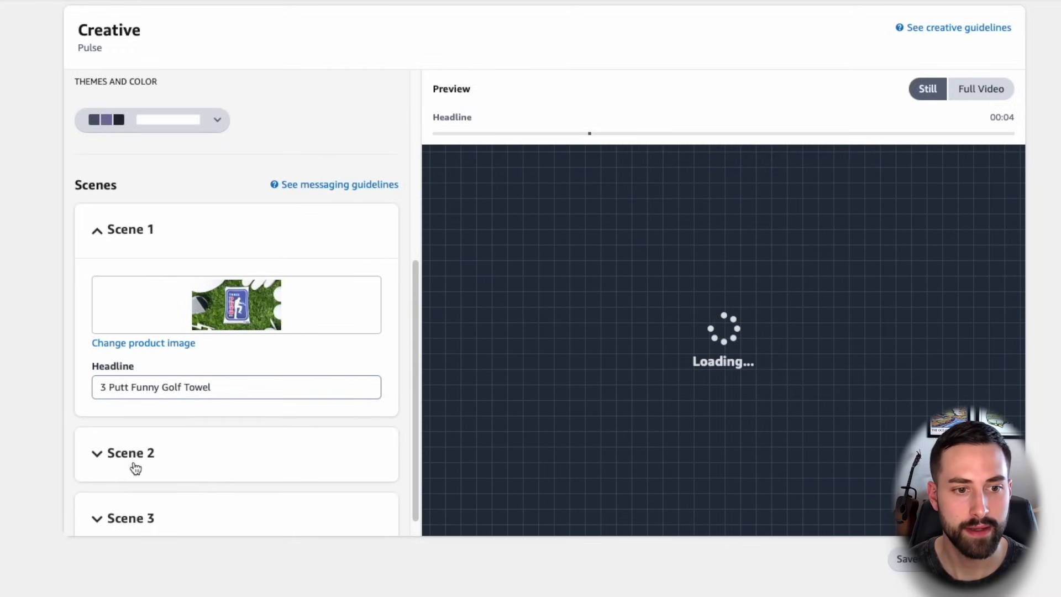
{"action": "scroll", "coordinate": [70, 342], "scroll_direction": "down", "scroll_amount": 3}
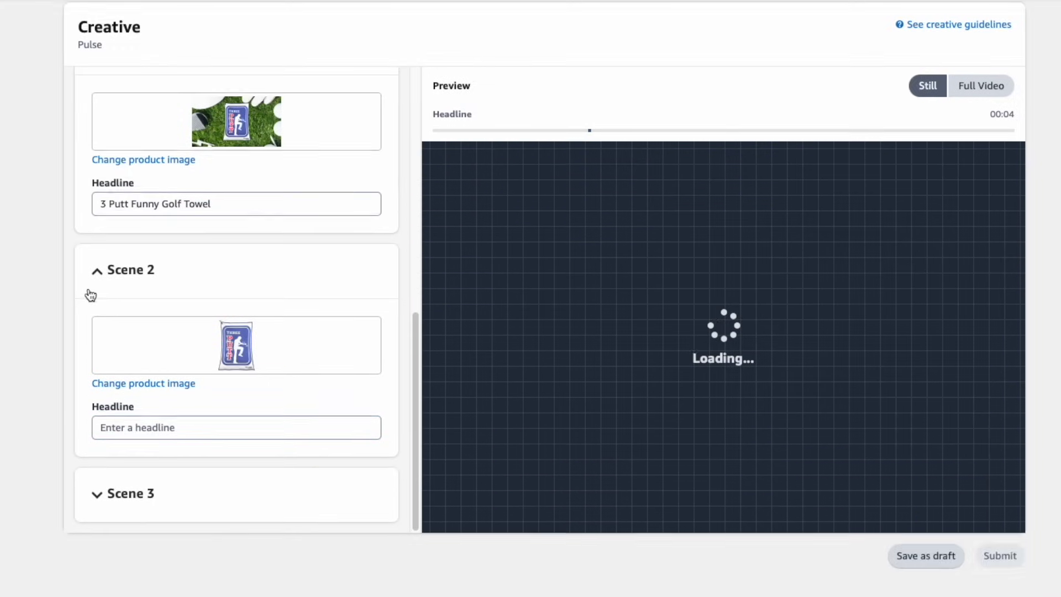
{"action": "type", "text": "Premium"}
{"action": "type", "text": "Nylon & Polyester"}
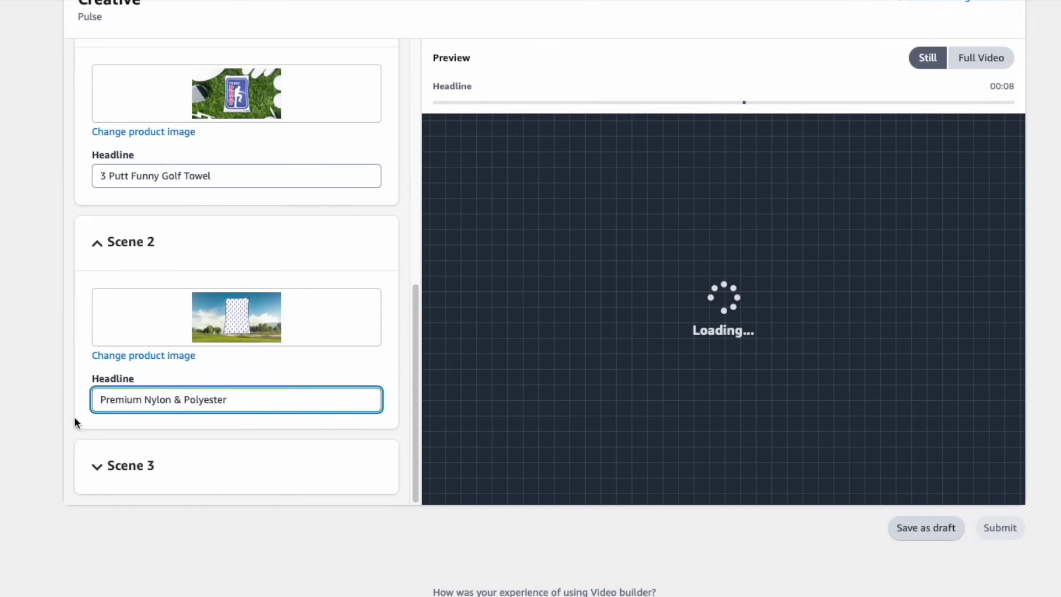
{"action": "left_click", "coordinate": [35, 416]}
Replace Scene 3's product image with the Vivere Golf "We Live for Golf" picture showing the golf bag
{"action": "left_click", "coordinate": [131, 466]}
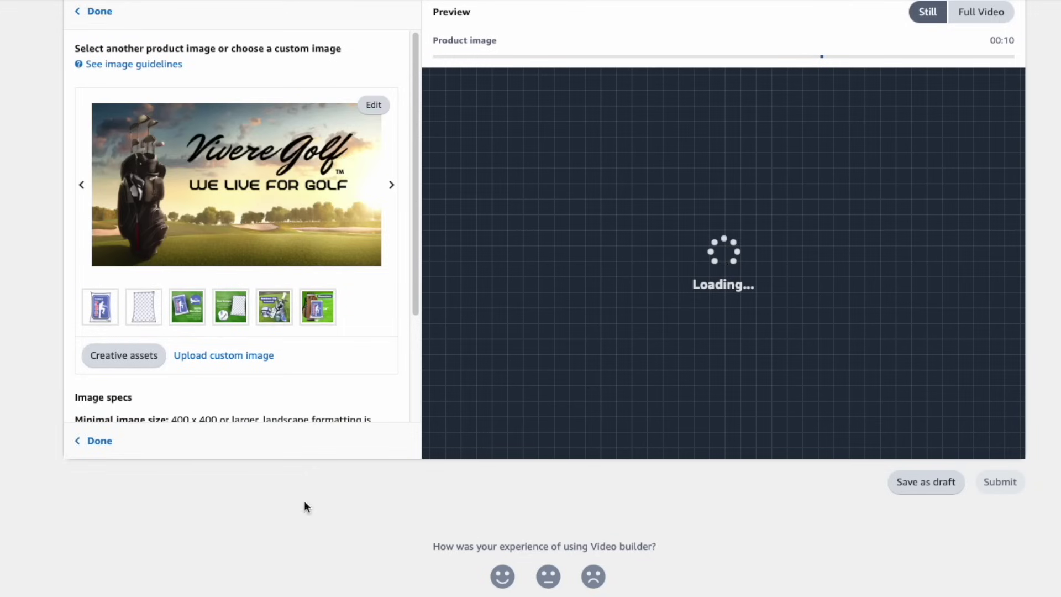
{"action": "left_click", "coordinate": [100, 12]}
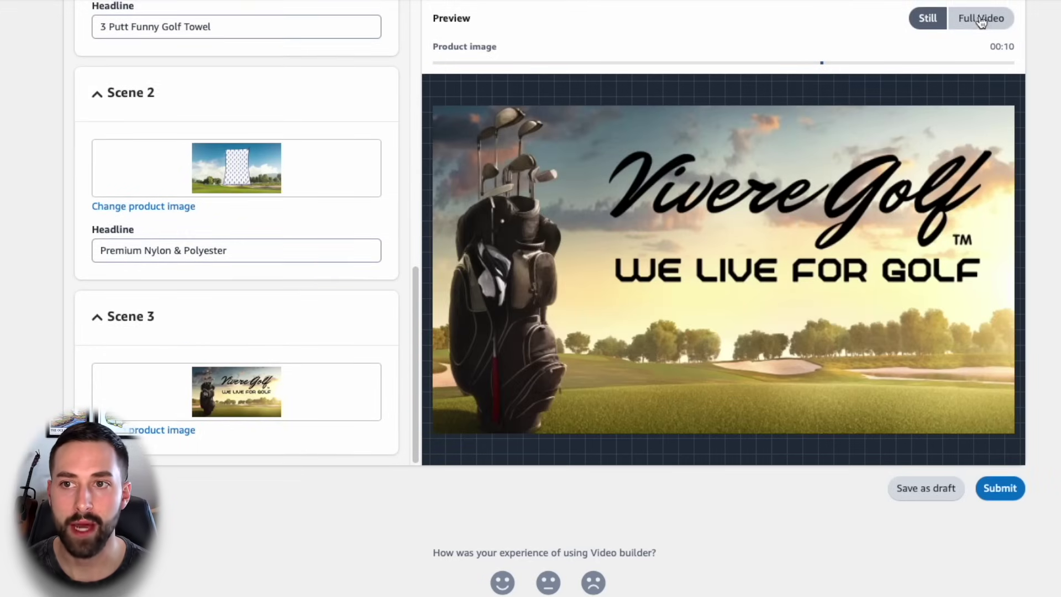
Switch the preview to the full video and play it to review the finished ad
{"action": "left_click", "coordinate": [981, 15]}
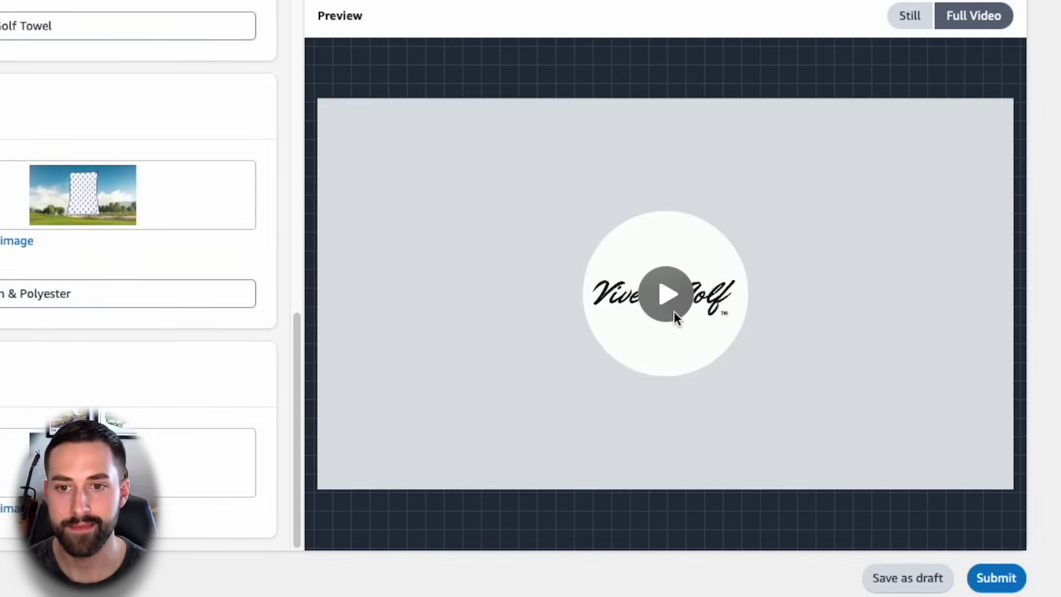
{"action": "left_click", "coordinate": [674, 312]}
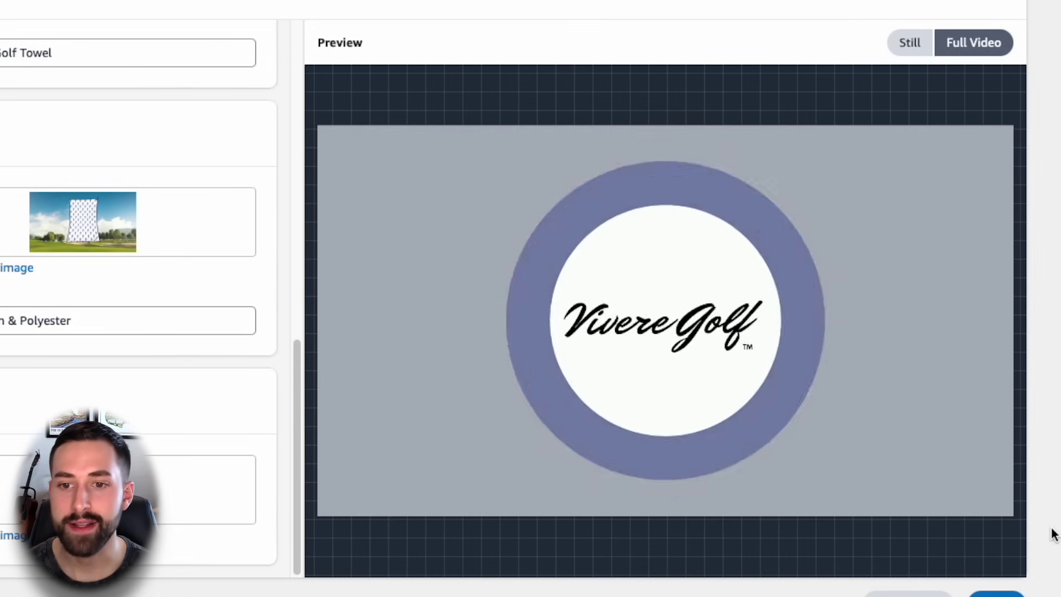